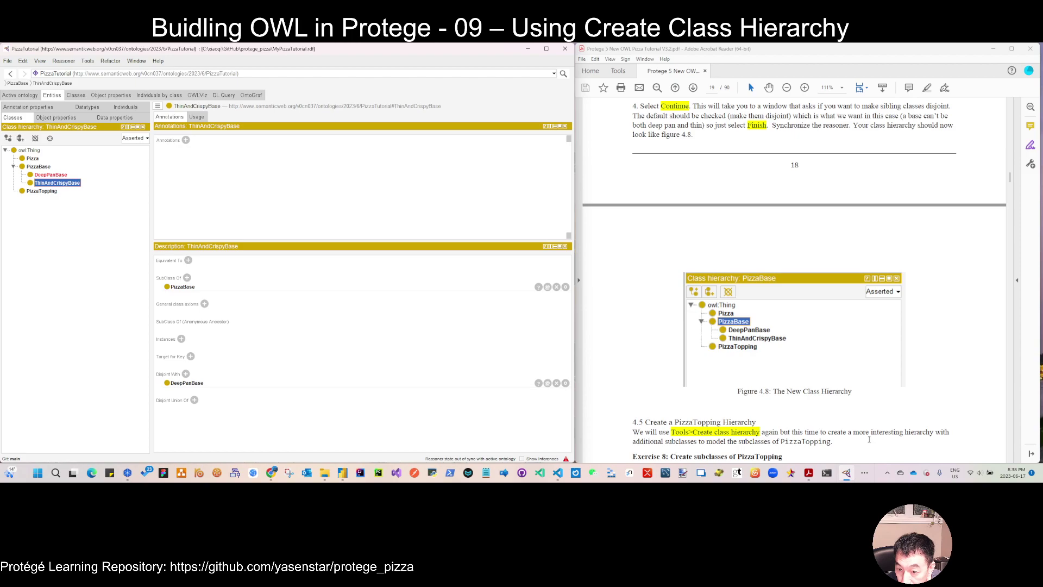
Select the DeepPanBase class and synchronize the reasoner with the ontology
scroll(758, 440, "down", 2)
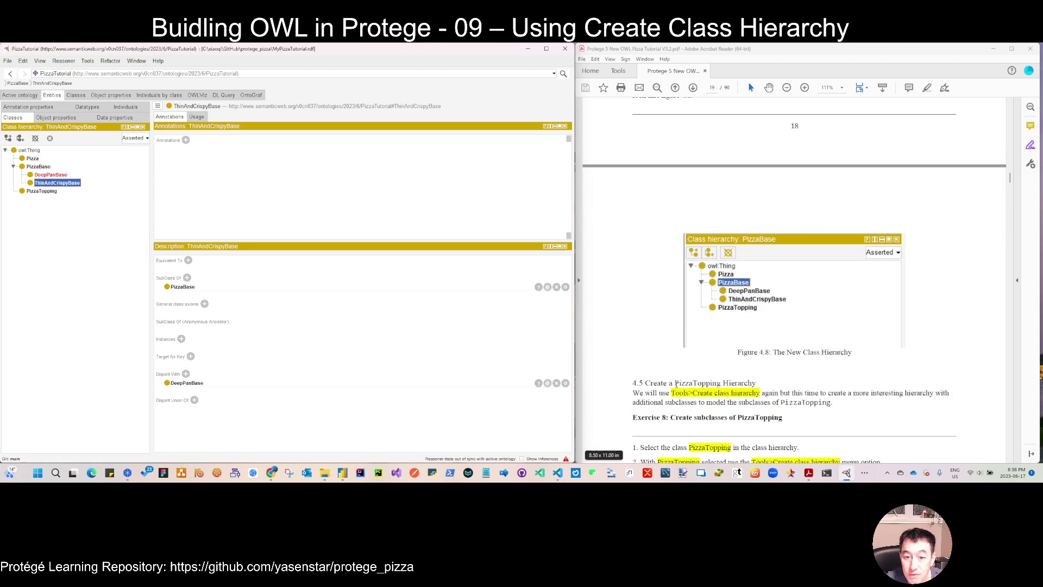
left_click(45, 175)
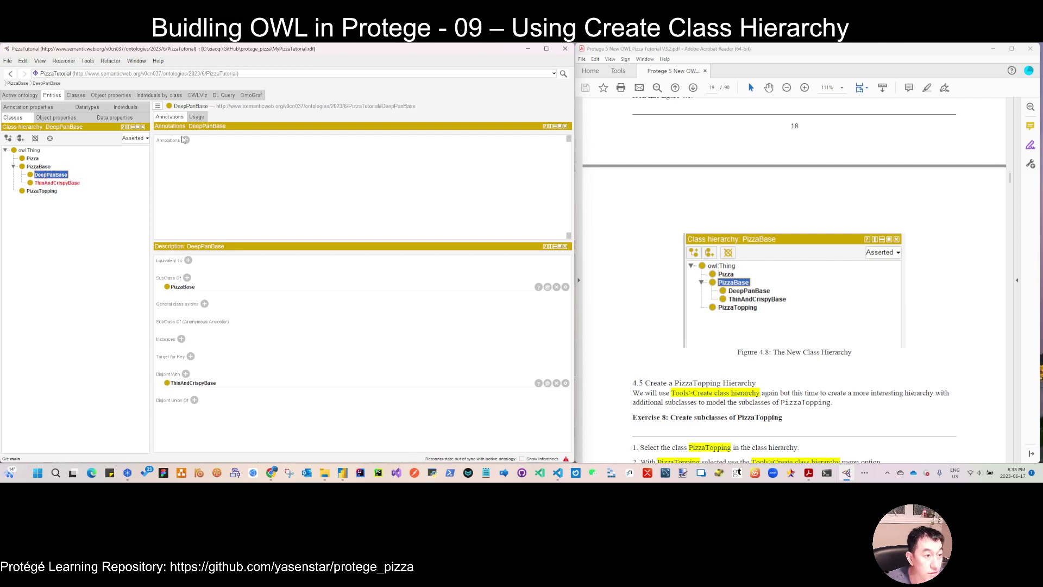
left_click(7, 60)
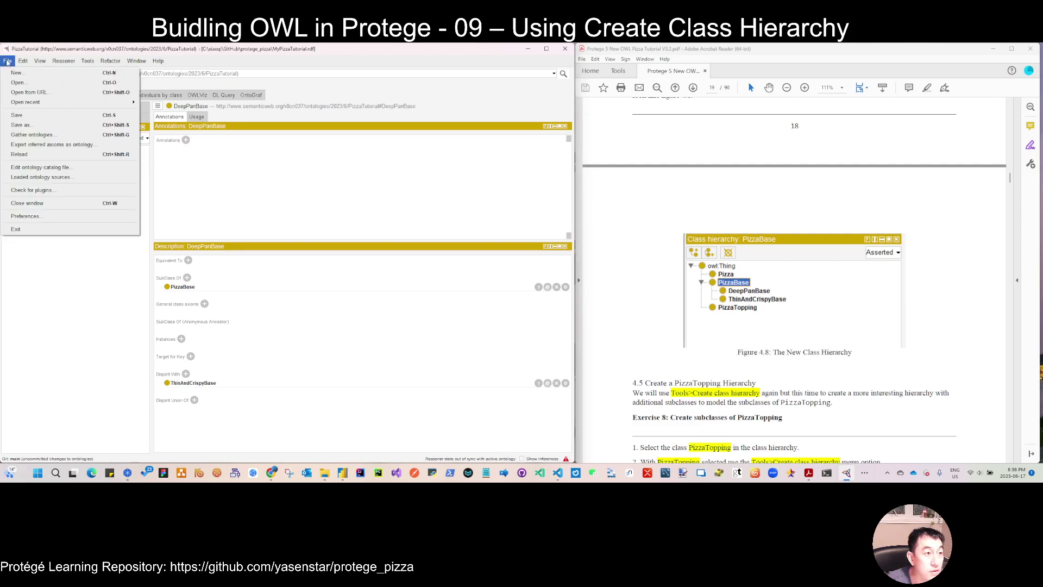
key("Escape")
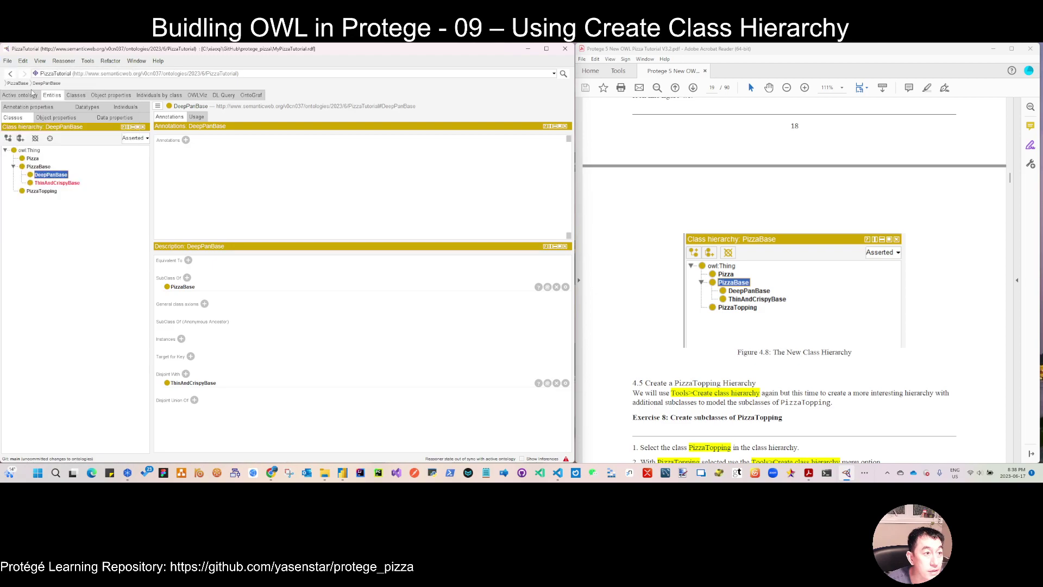
left_click(64, 61)
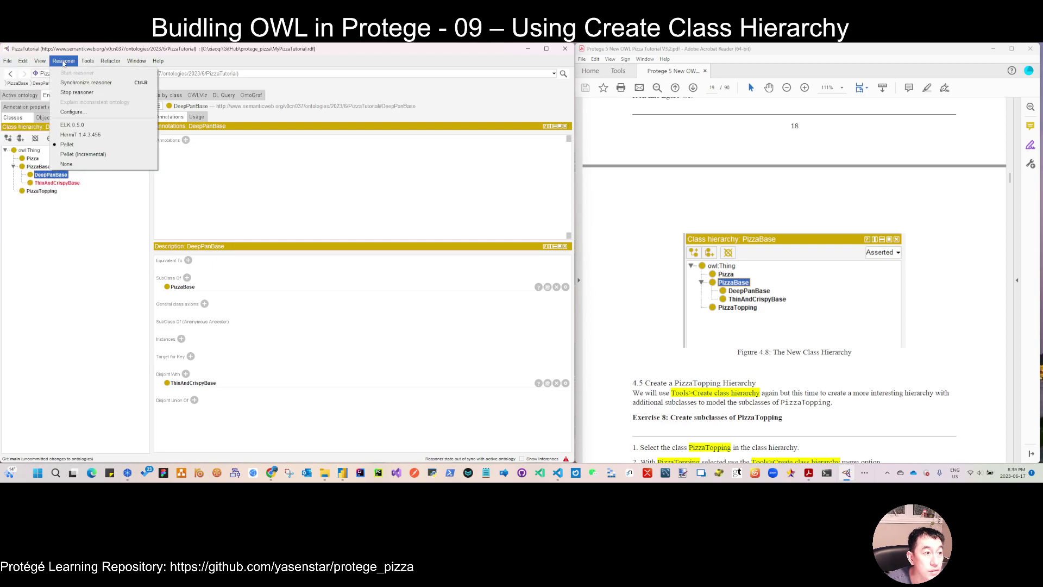
left_click(108, 84)
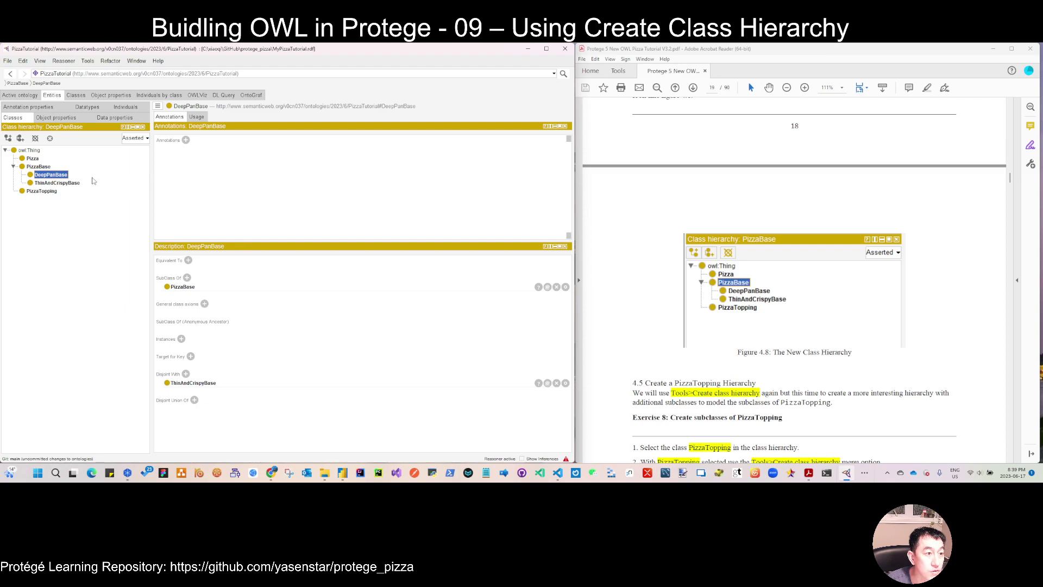
Select the ThinAndCrispyBase class to check its description and save the ontology
left_click(45, 184)
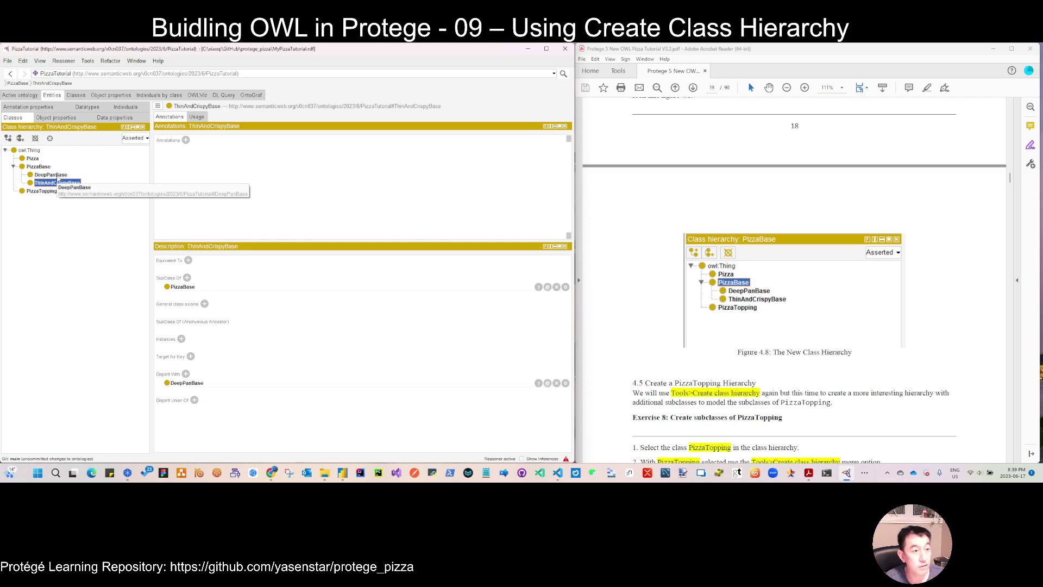
left_click(8, 60)
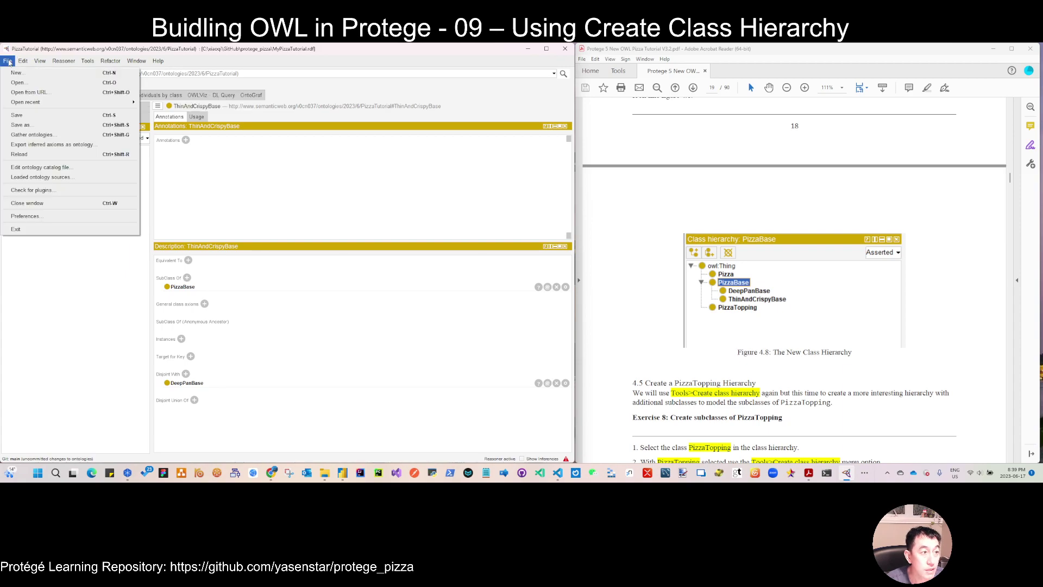
left_click(27, 116)
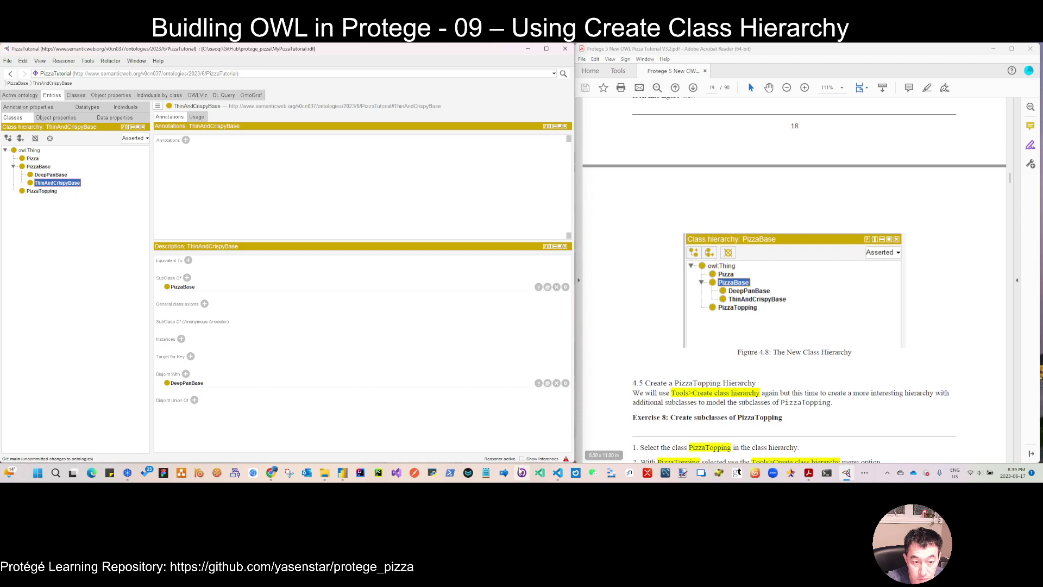
Switch to File Explorer and duplicate MyPizzaTutorial.rdf within the protege_pizza folder
scroll(794, 271, "down", 1)
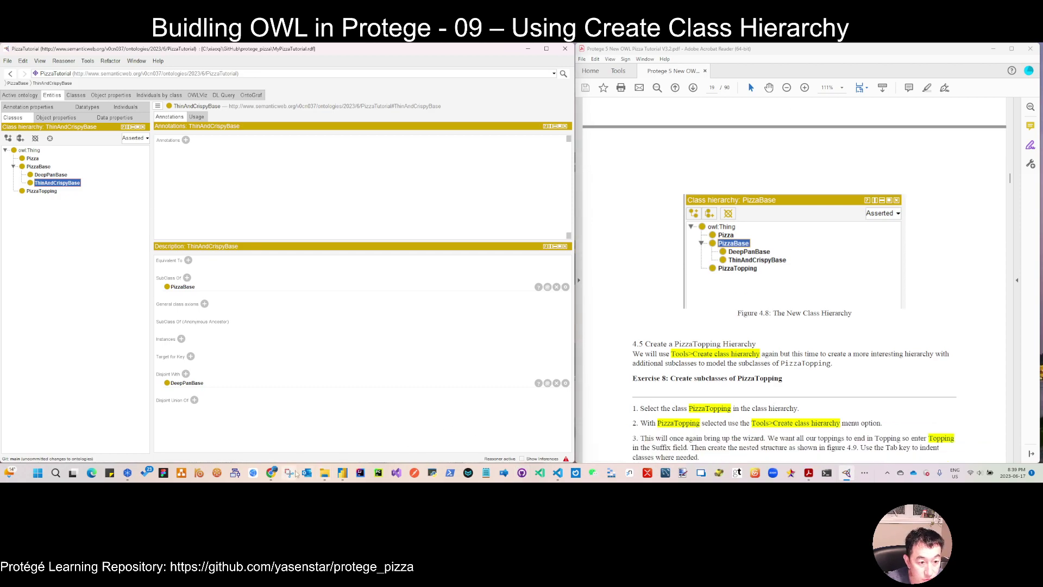
mouse_move(325, 476)
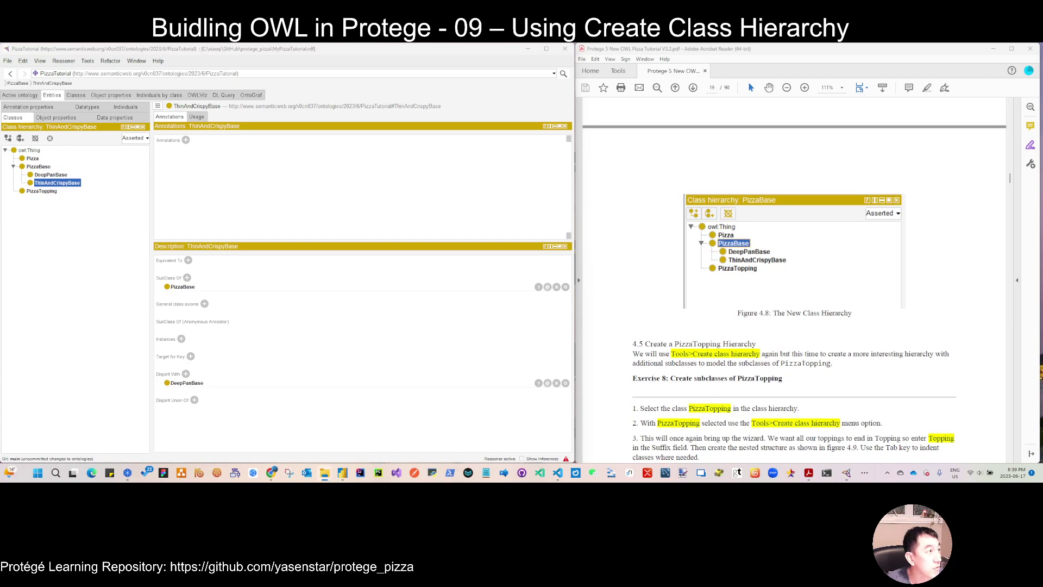
left_click(324, 473)
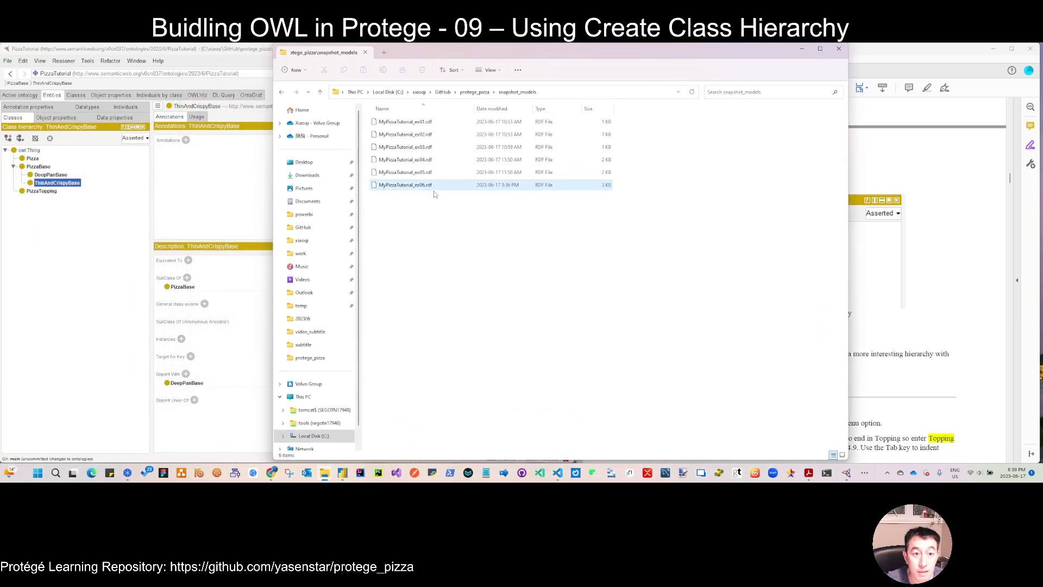
left_click(475, 92)
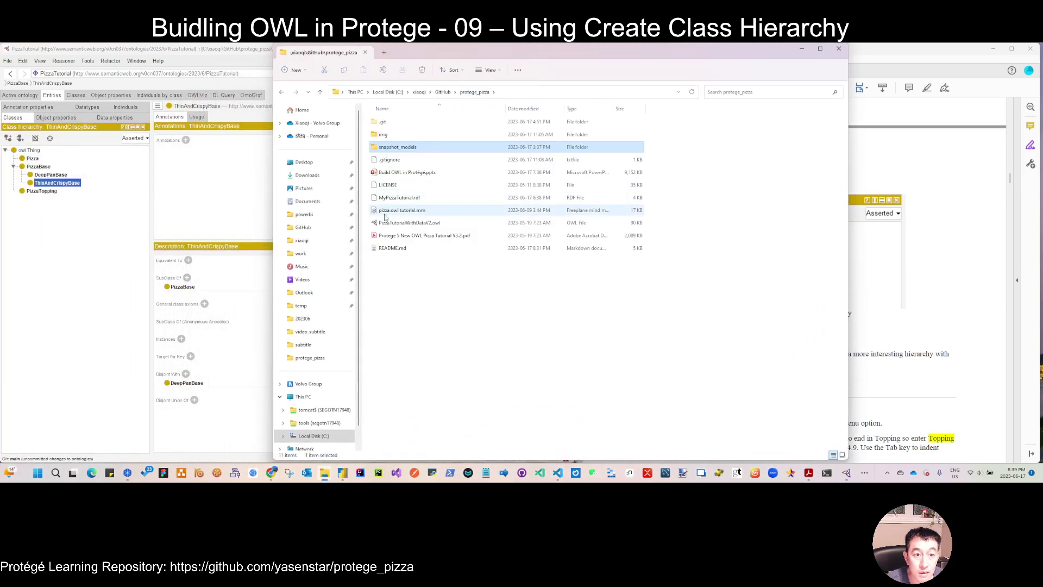
left_click(395, 198)
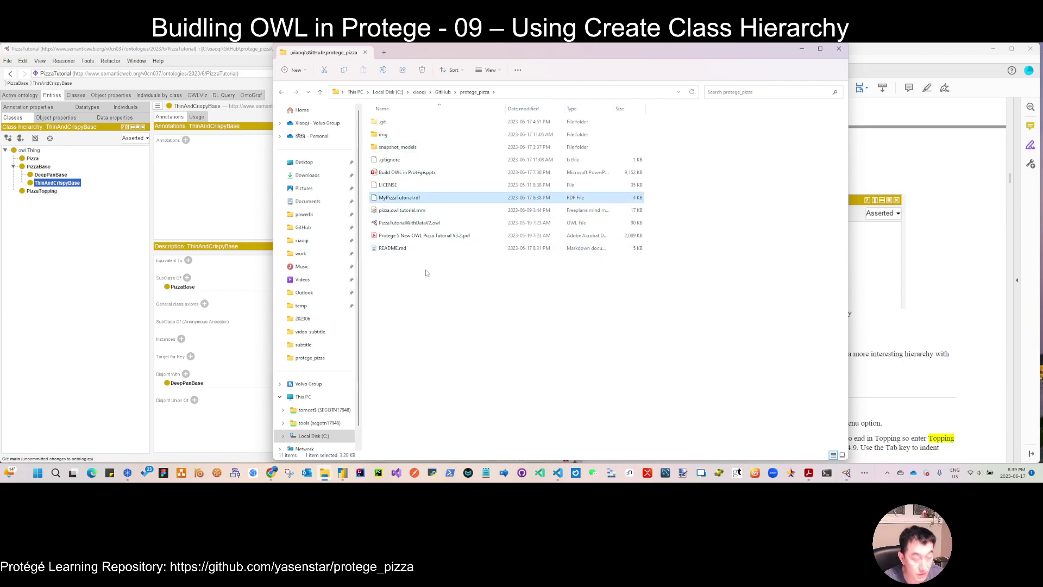
key("ctrl+v")
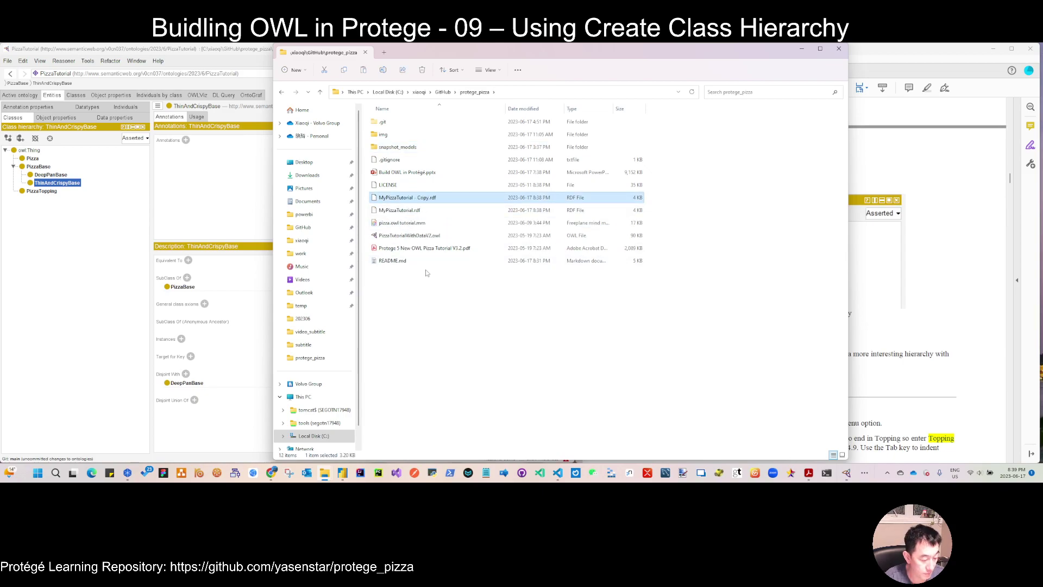
Rename the duplicated file as MyPizzaTutorial_ex07.rdf
key("F2")
key("Right")
key("BackSpace")
key("BackSpace")
key("BackSpace")
key("BackSpace")
key("BackSpace")
key("BackSpace")
key("BackSpace")
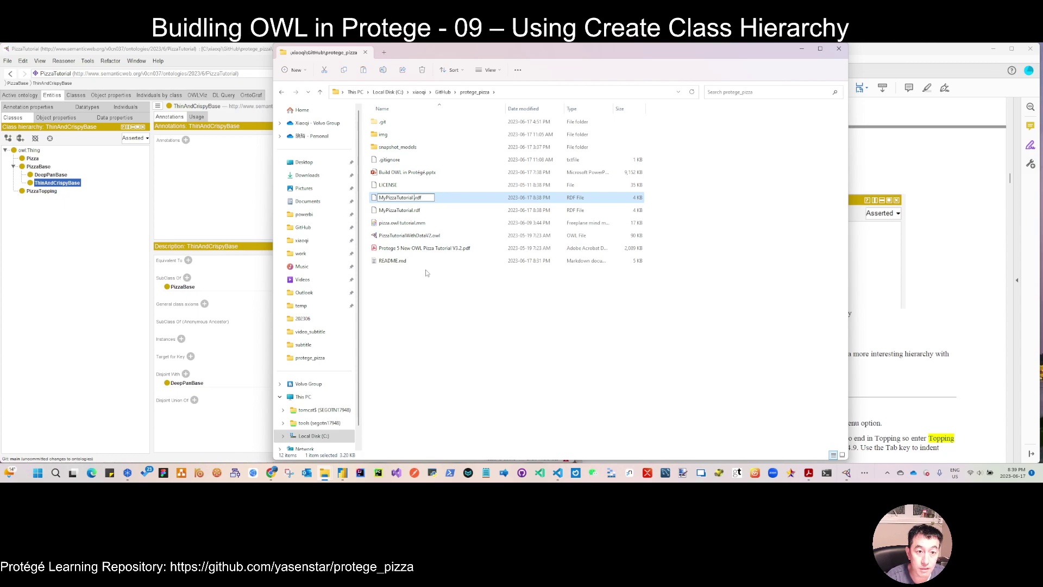
type("_ex07")
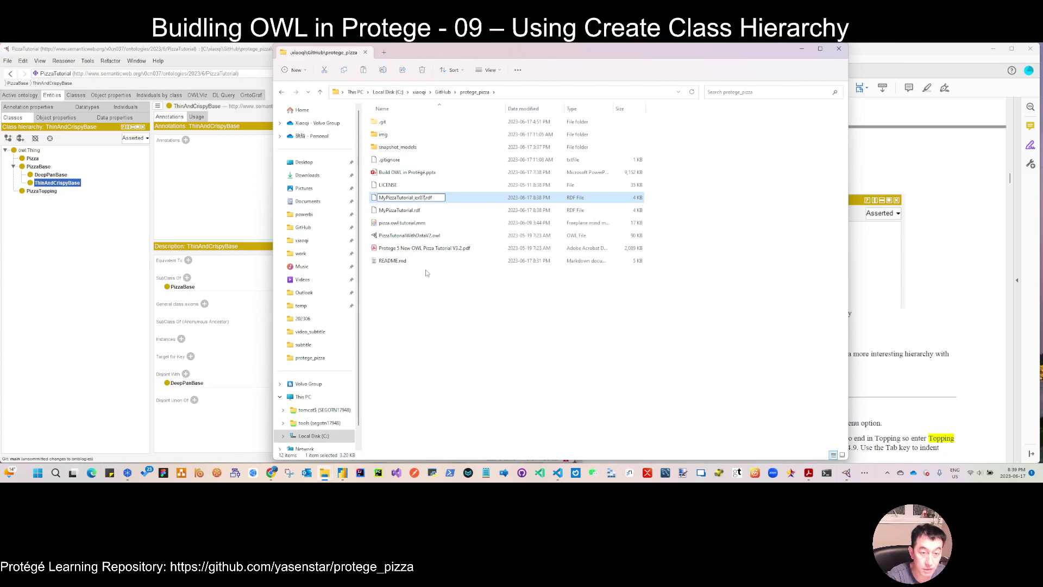
key("Return")
Move MyPizzaTutorial_ex07.rdf into the snapshot_models folder, check it there, and return to Protégé
left_click_drag(387, 212, 395, 150)
double_click(397, 147)
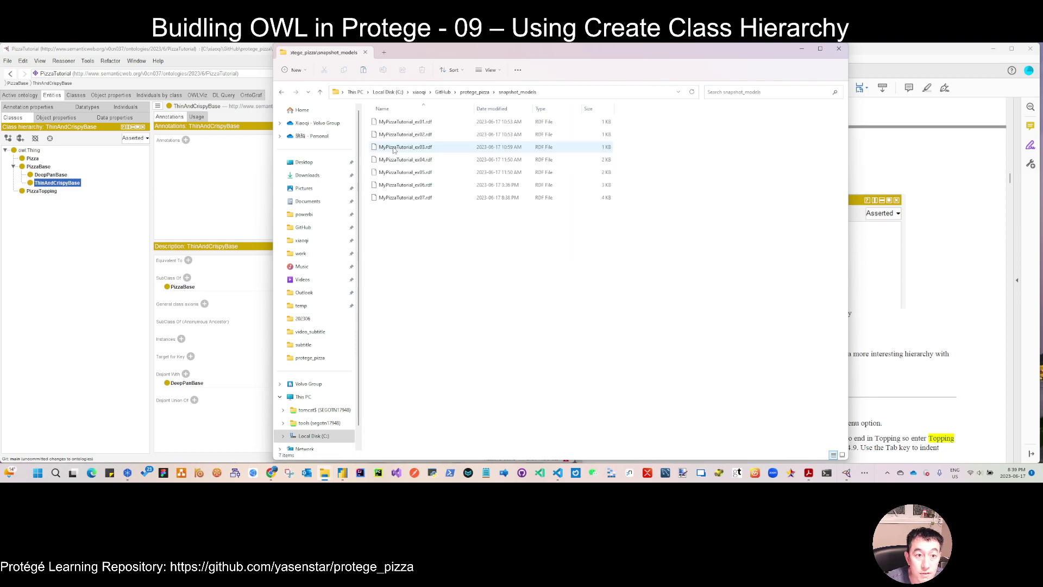
left_click(801, 52)
Start creating a class hierarchy beneath PizzaTopping and set the name suffix to Topping
scroll(717, 356, "down", 5)
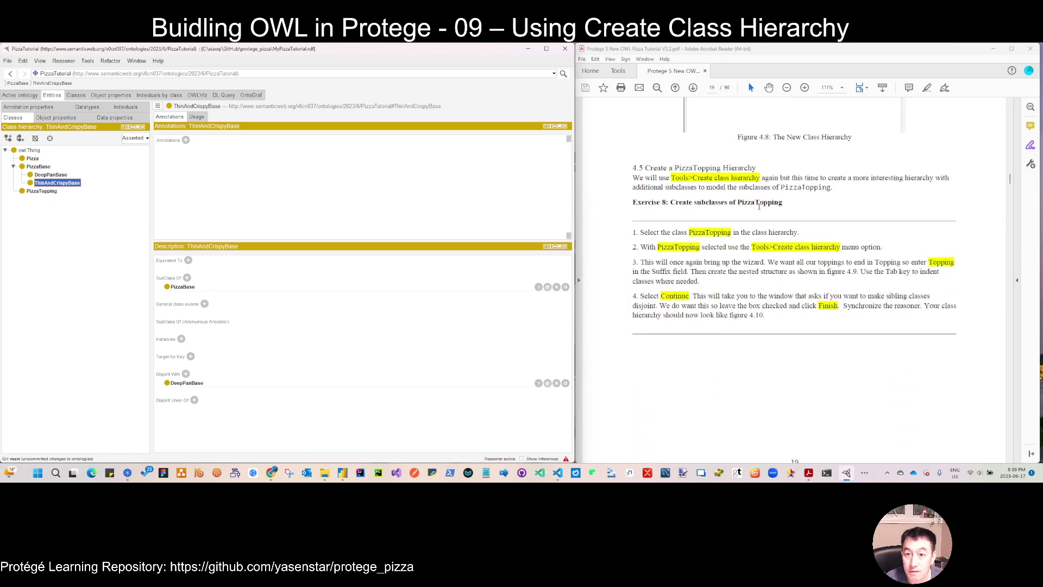
left_click(39, 191)
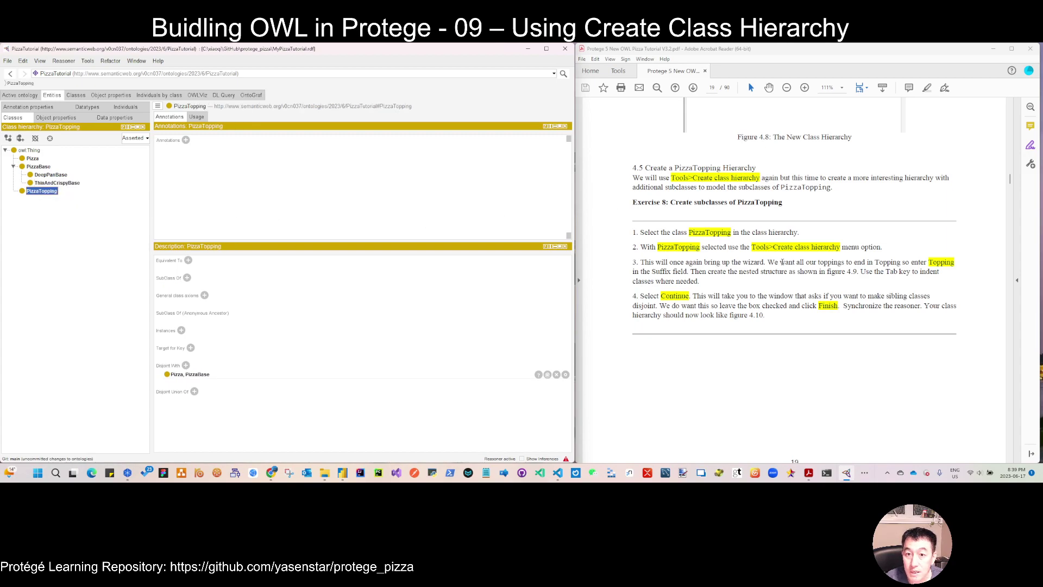
left_click(87, 61)
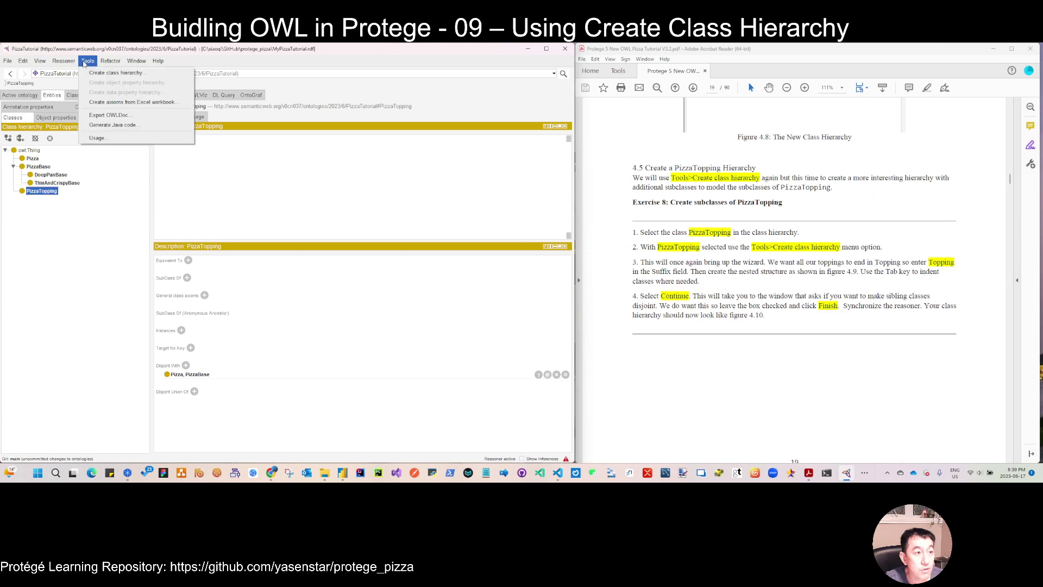
left_click(125, 73)
left_click_drag(542, 144, 411, 148)
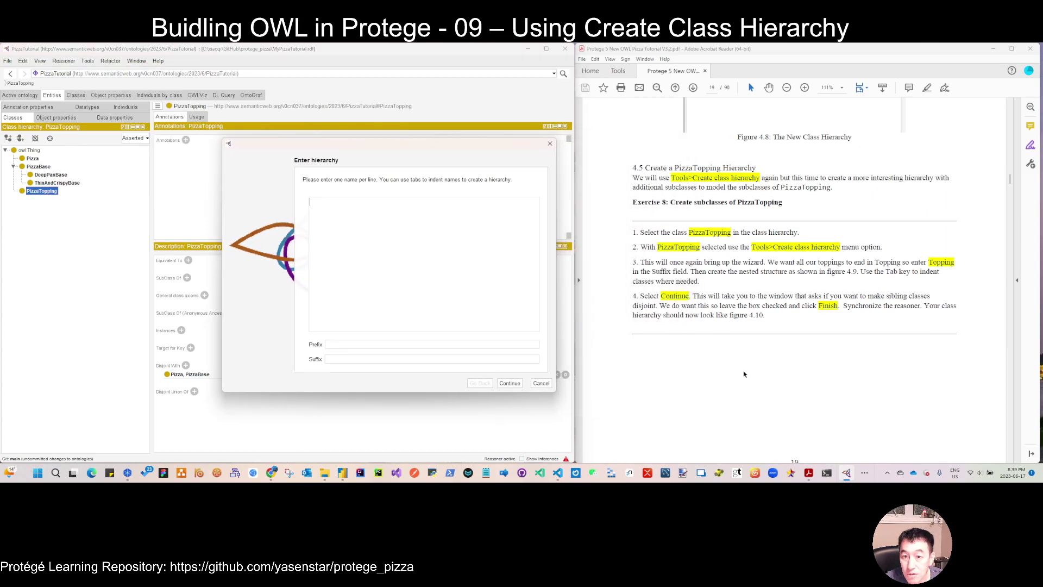
left_click(341, 359)
type("Topping")
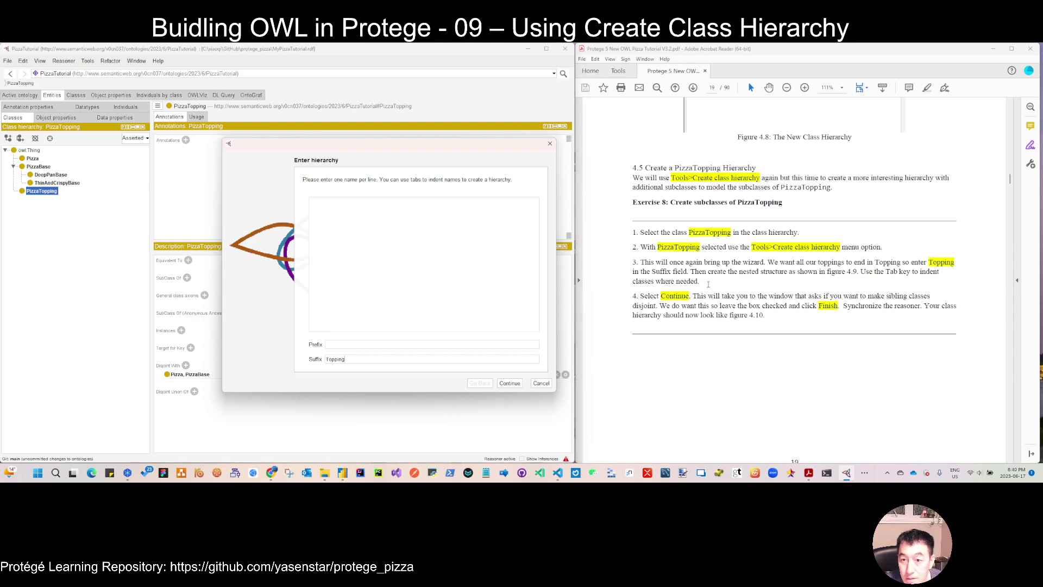
Enter Cheese in the hierarchy text, with Mozzarella and Parmesan indented one level beneath it as in Figure 4.9
scroll(711, 297, "down", 6)
scroll(708, 285, "down", 3)
left_click(362, 221)
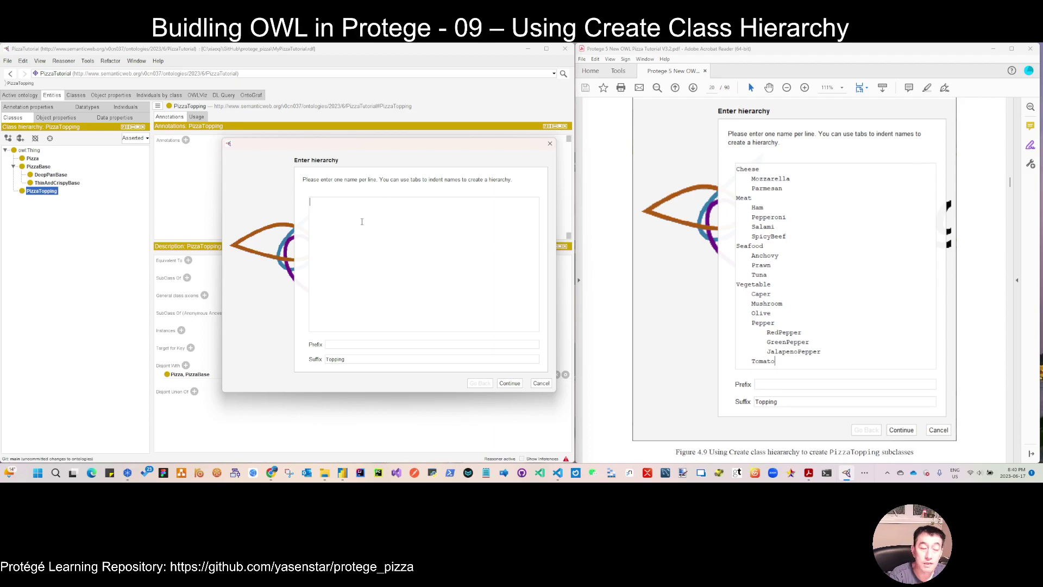
type("Cheese")
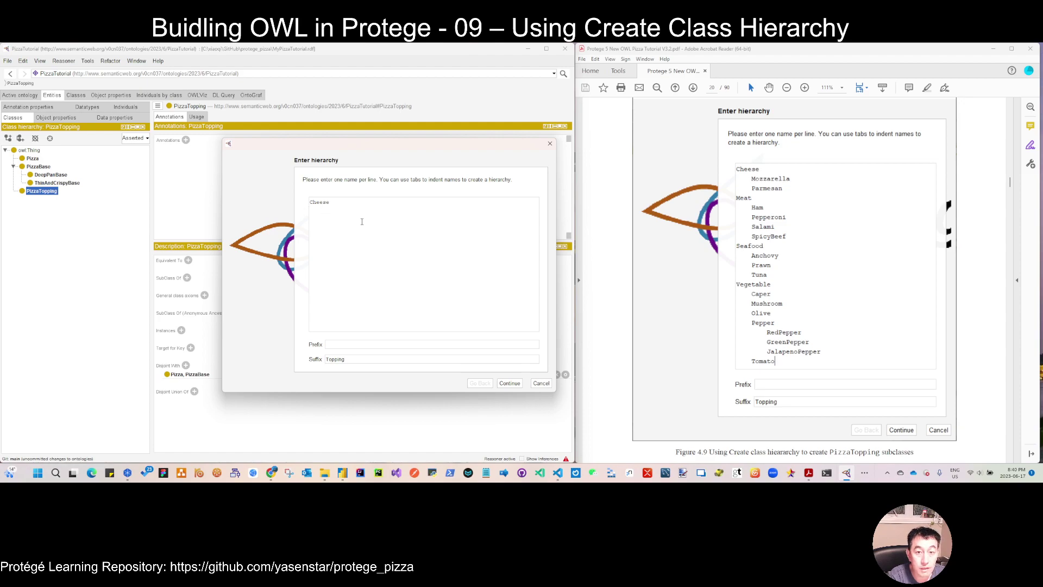
key("Tab")
type("Mozzarella")
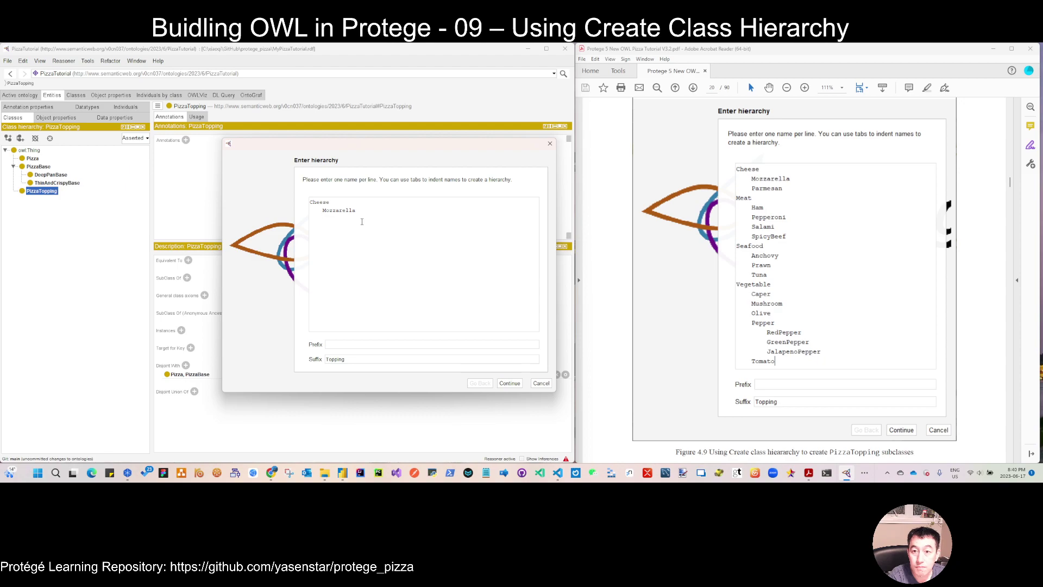
key("Return")
key("Tab")
type("Par")
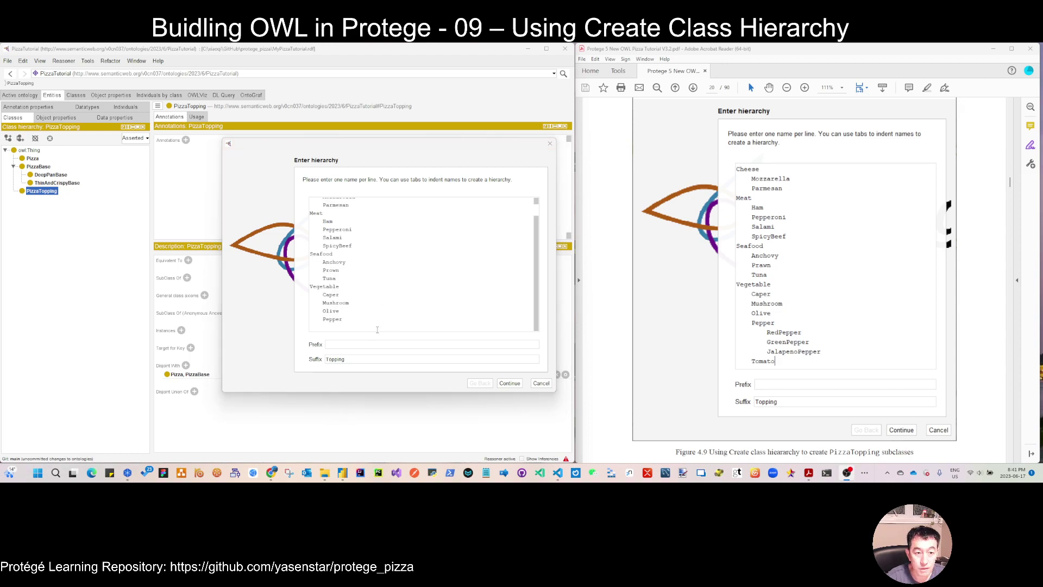
Add RedPepper, GreenPepper and JalapenoPepper indented beneath Pepper, and add Tomato one level beneath Vegetable
left_click(377, 330)
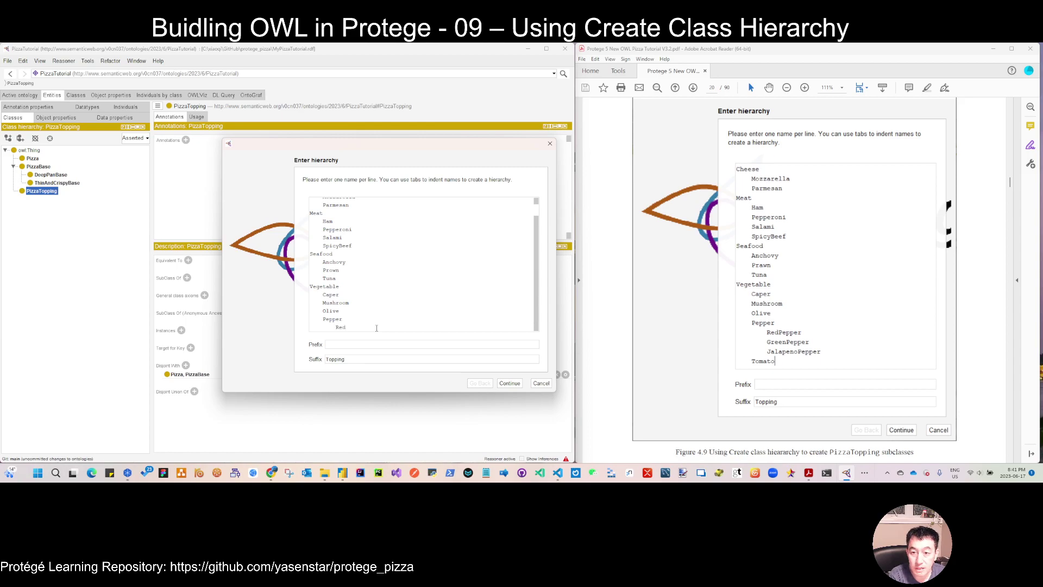
key("Return")
key("Tab")
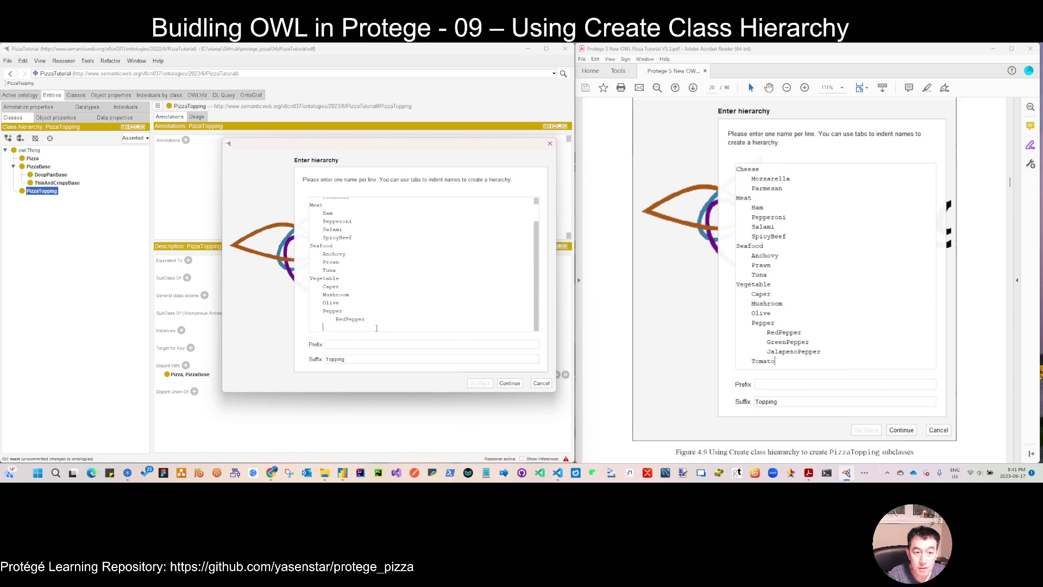
type("GreenPepper")
key("Return")
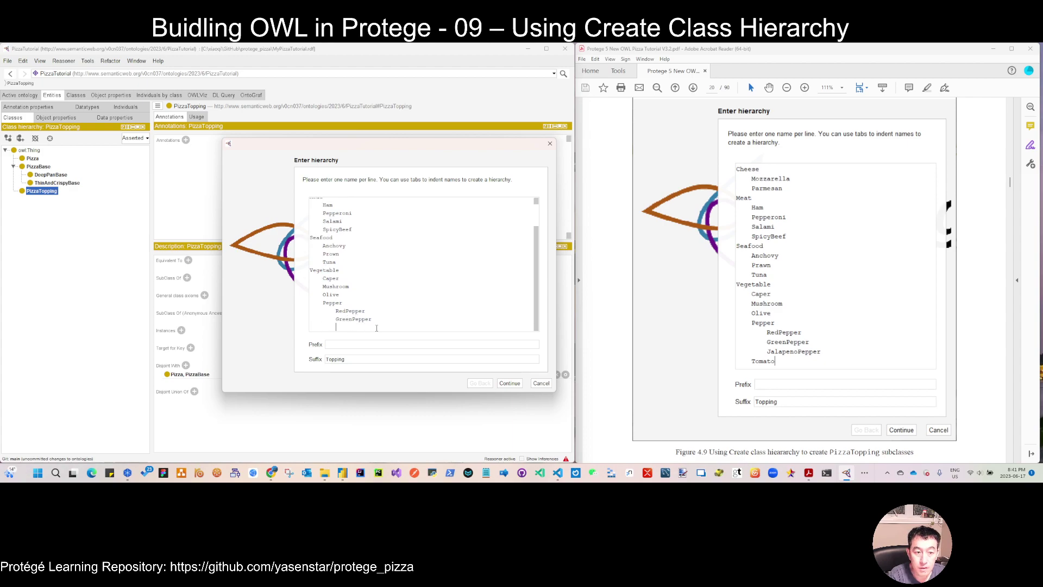
type("Jalapenopepp")
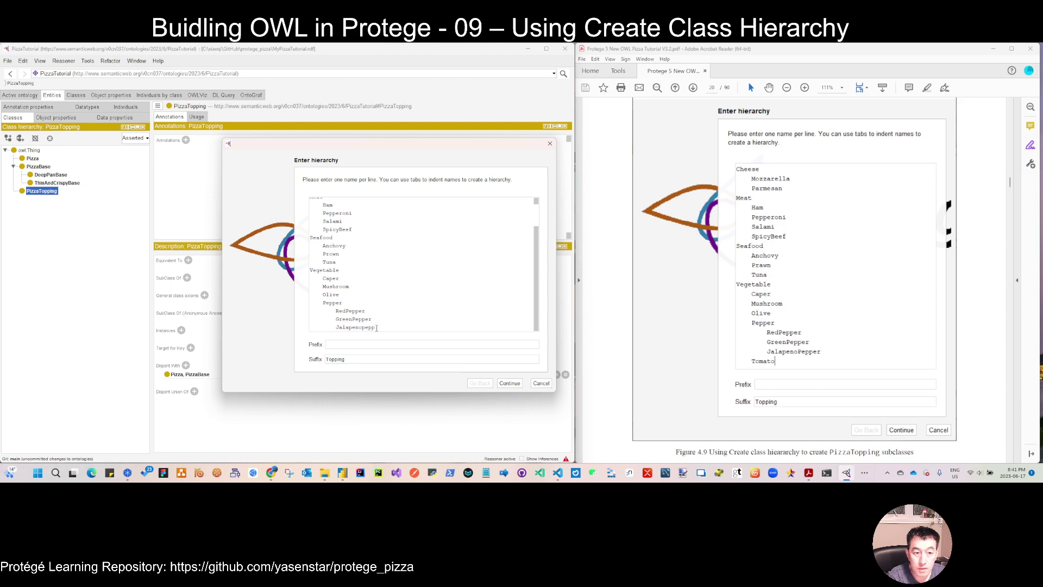
key("BackSpace")
key("BackSpace")
type("Pepper")
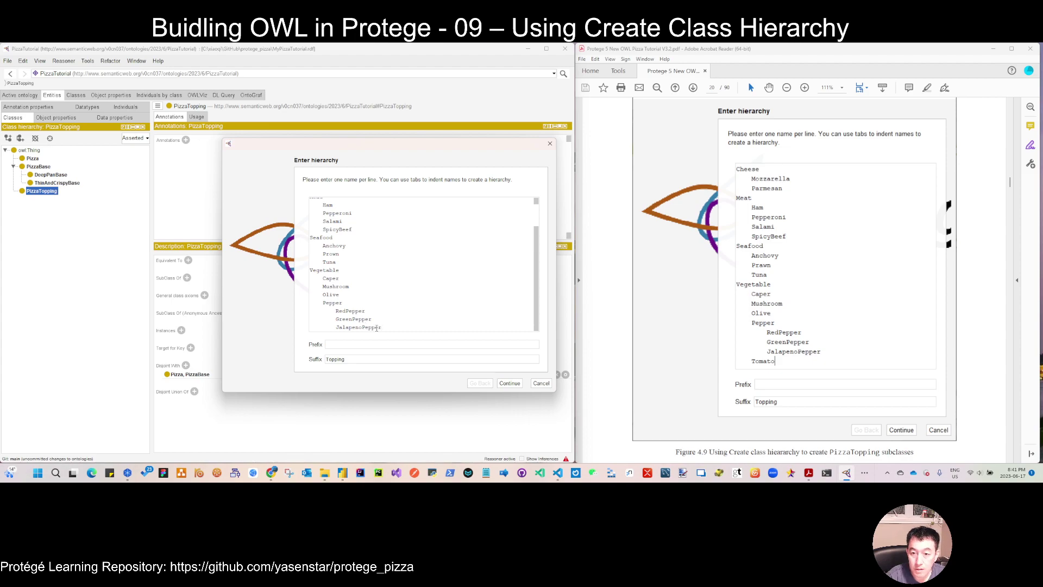
key("Return")
type("Tomato")
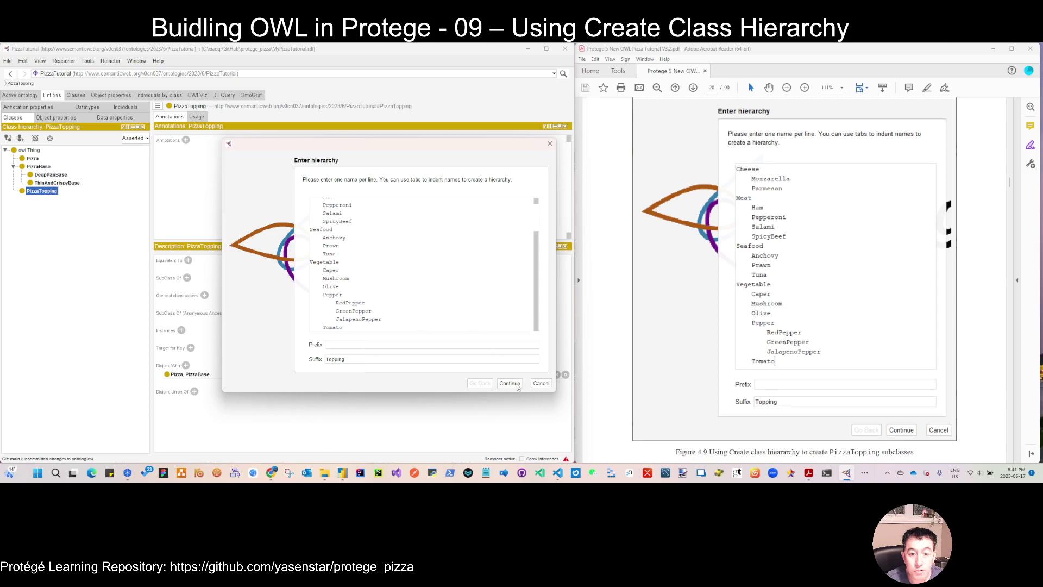
Create the PizzaTopping subclasses from the entered hierarchy, keeping the option to make sibling classes disjoint
left_click(511, 383)
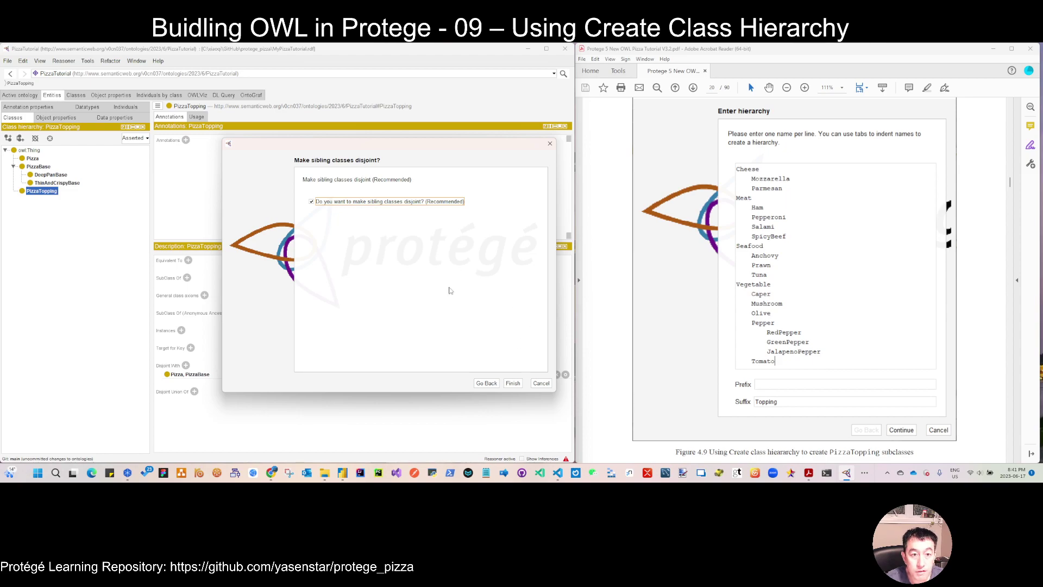
left_click(513, 383)
scroll(797, 426, "down", 10)
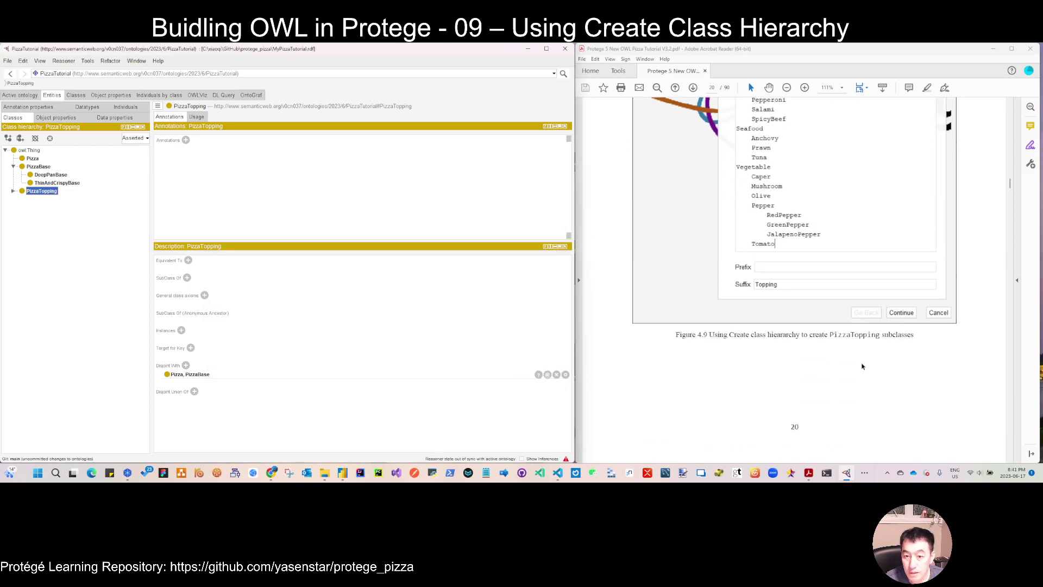
Expand PizzaTopping, MeatTopping, VegetableTopping and PepperTopping in the class hierarchy to compare their subclasses with Figure 4.10
scroll(861, 363, "down", 3)
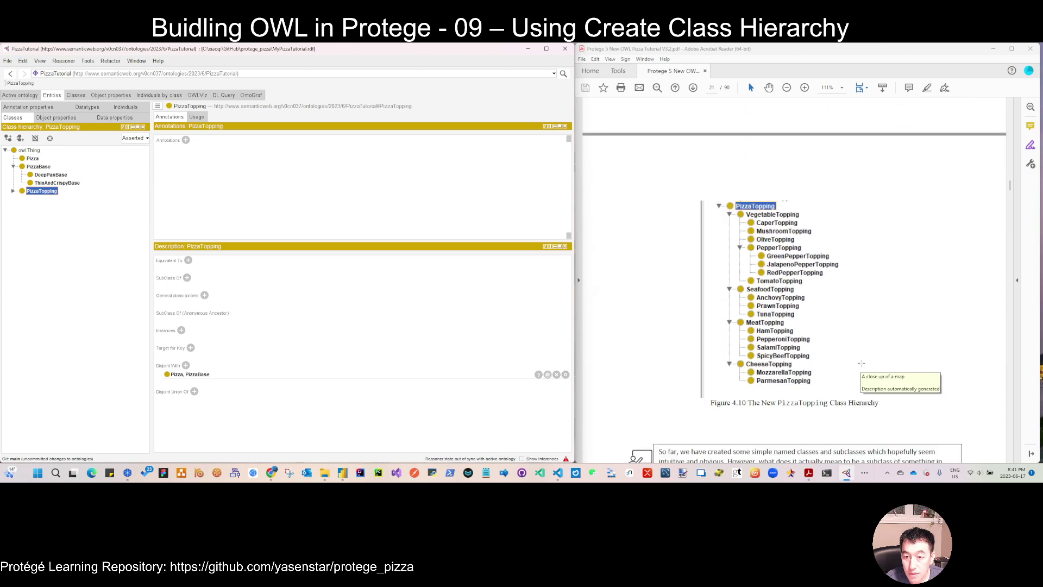
left_click(13, 191)
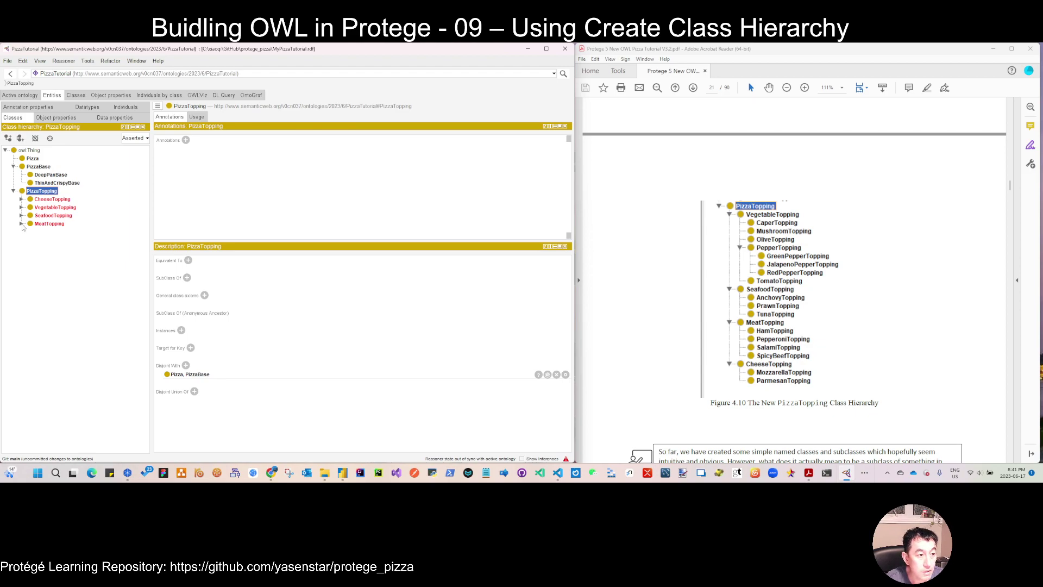
left_click(22, 224)
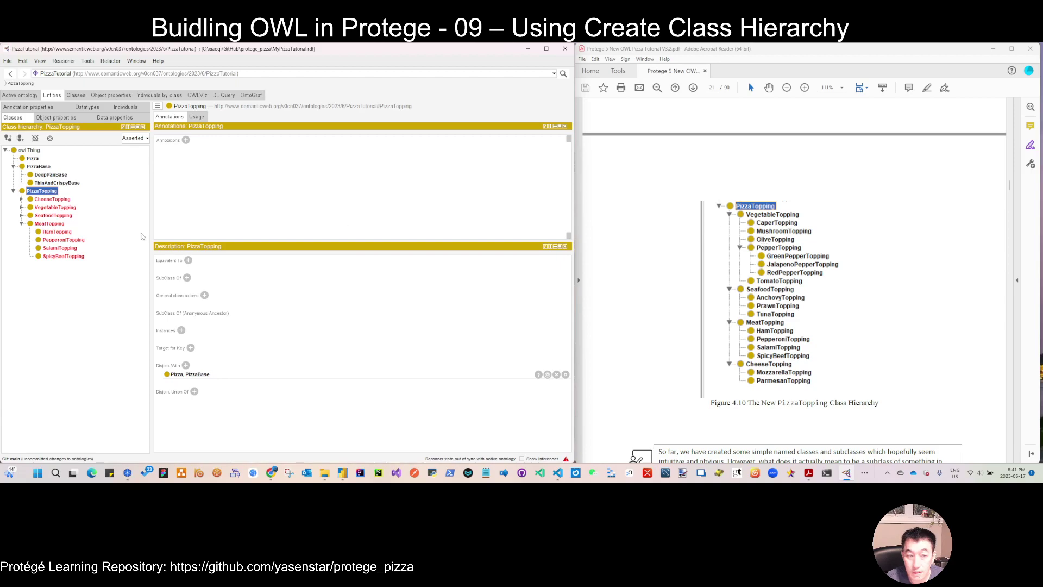
left_click(21, 207)
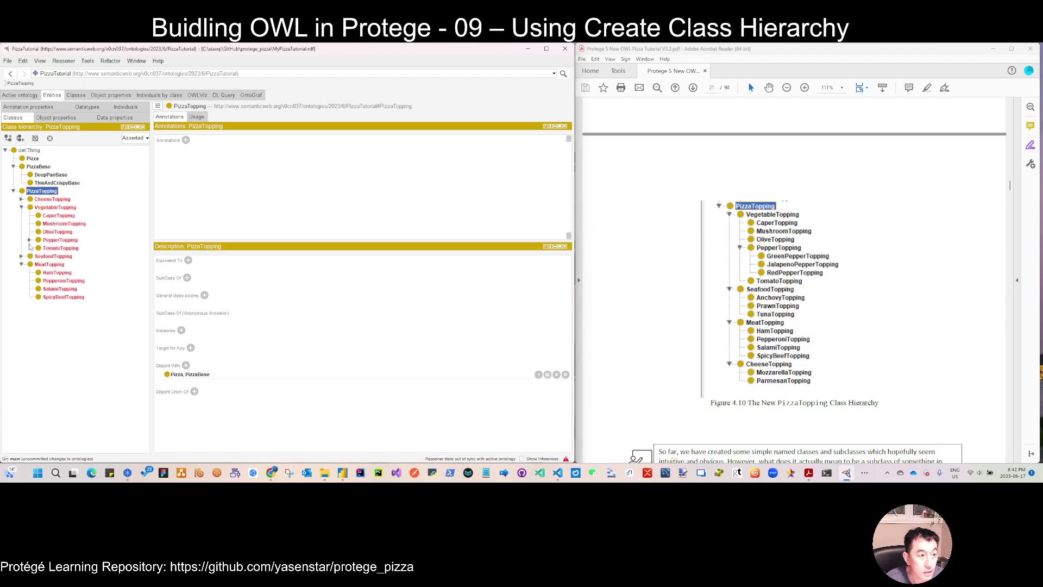
left_click(29, 240)
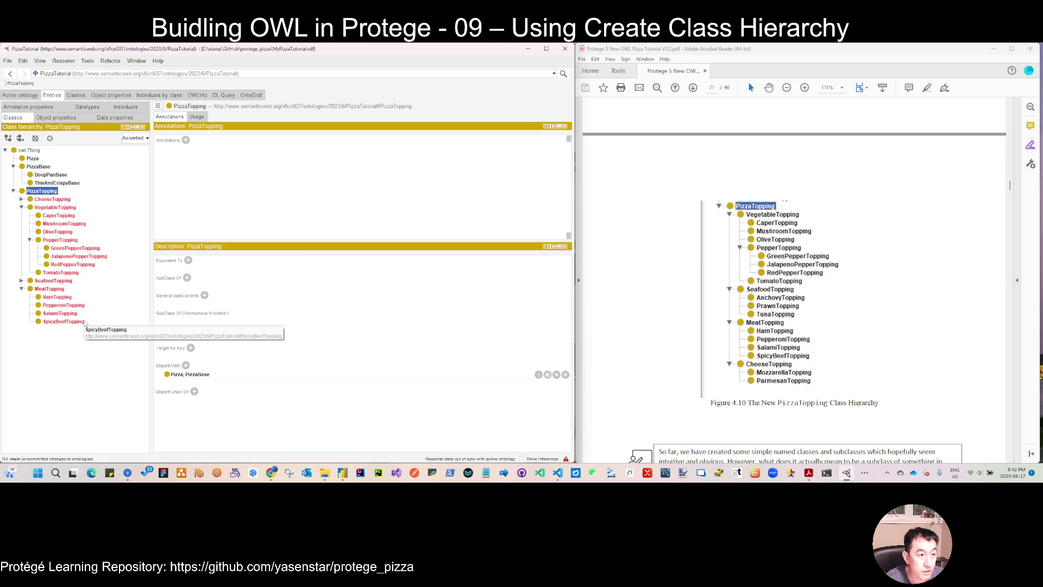
Synchronize the reasoner and expand CheeseTopping and SeafoodTopping in the class hierarchy
left_click(8, 60)
left_click(7, 60)
left_click(63, 60)
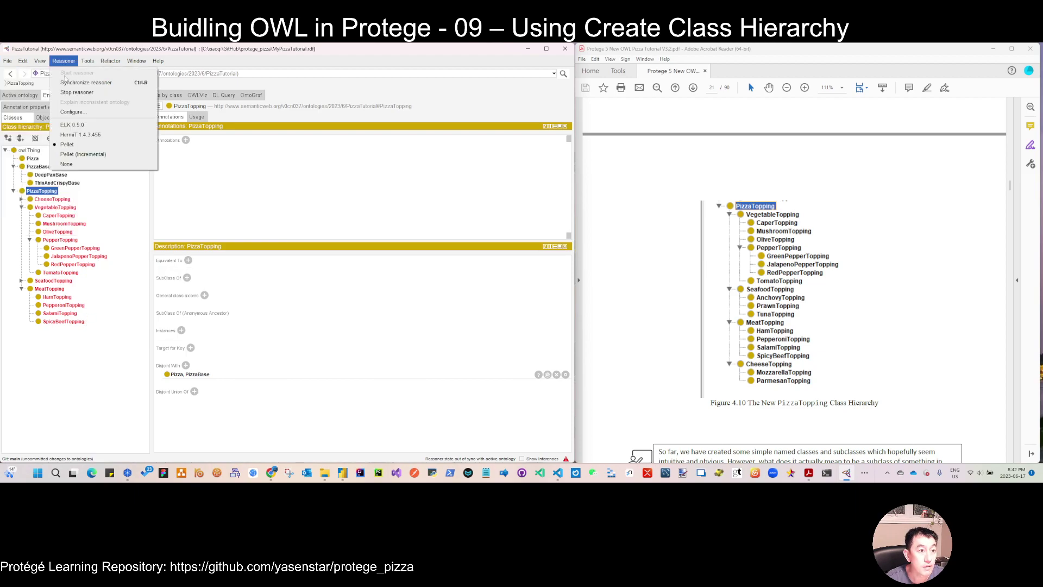
left_click(71, 82)
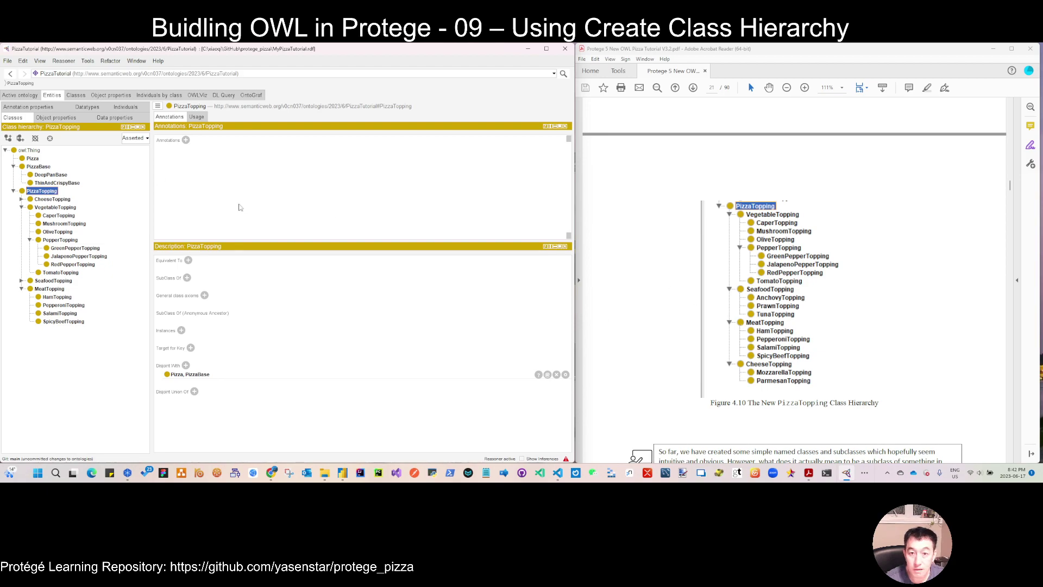
left_click(22, 199)
left_click(22, 296)
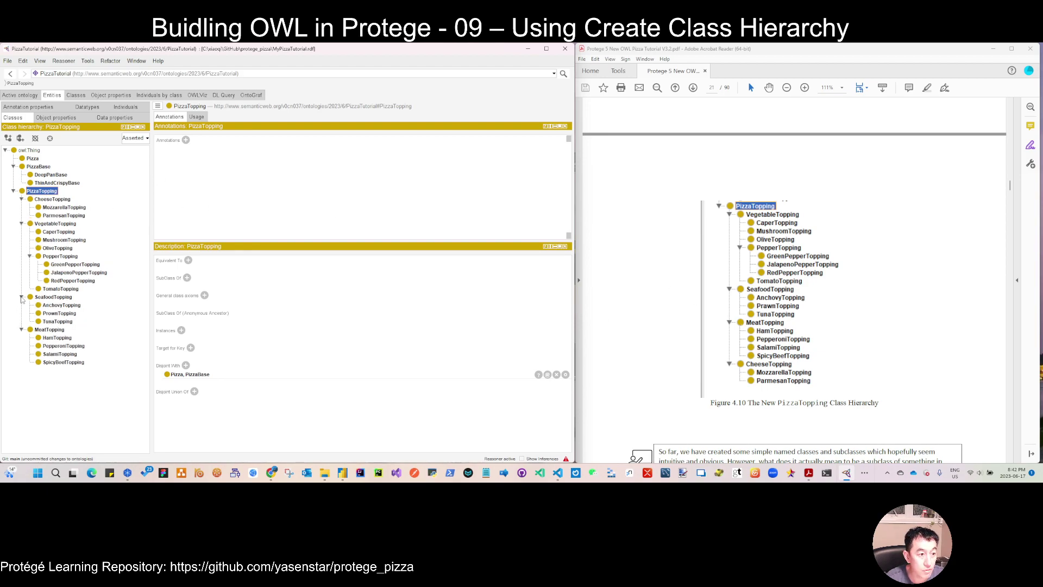
Read the tutorial's note below Figure 4.10 on what being a subclass means in OWL
scroll(822, 356, "down", 5)
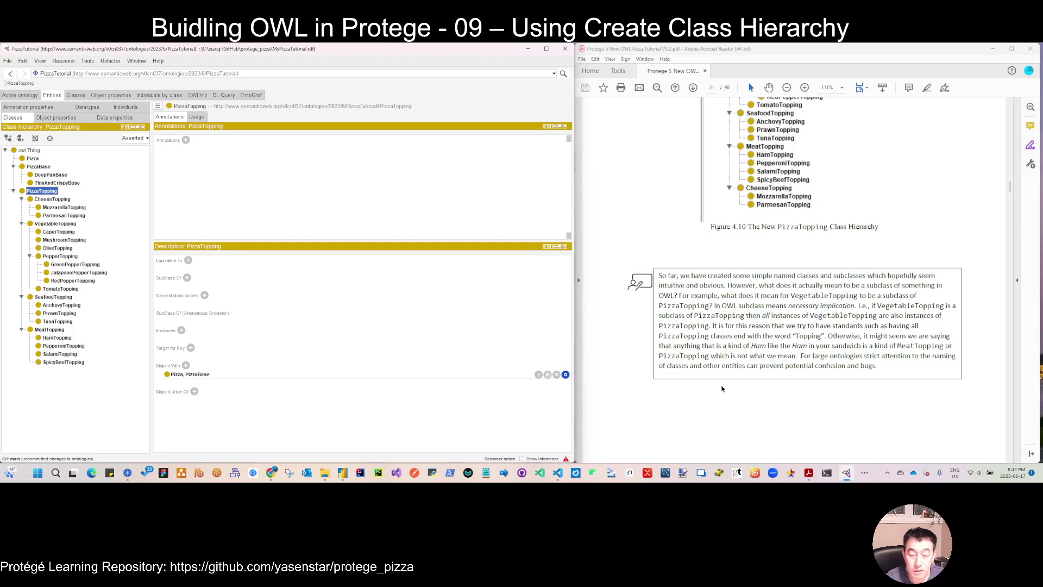
scroll(763, 310, "down", 4)
scroll(764, 314, "up", 3)
scroll(764, 314, "up", 1)
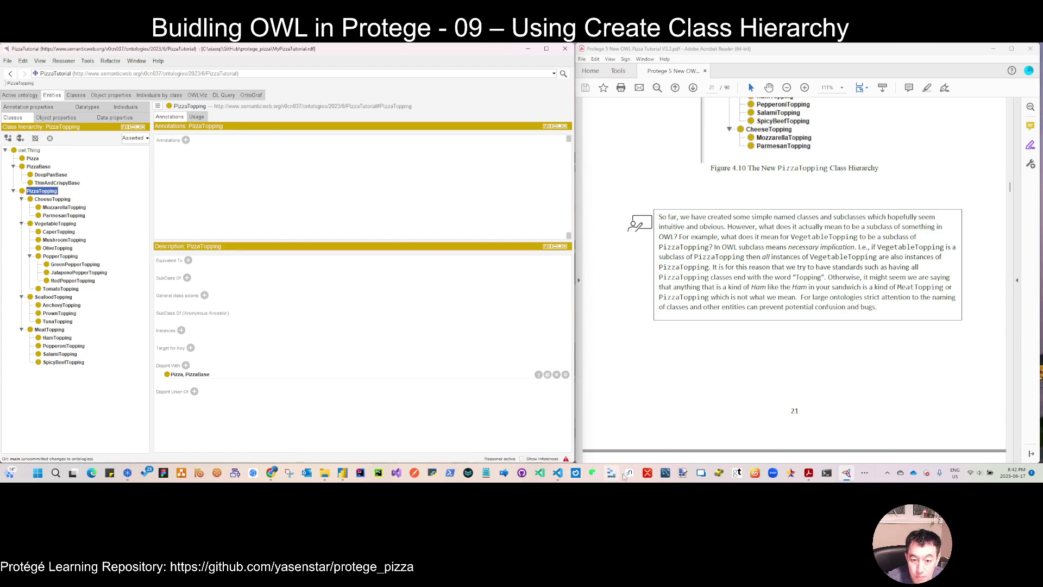
Switch to the protege_pizza GitHub repository in Chrome and view the chapter 4 exercises in the README's pizza_tutorial.jpg mindmap
mouse_move(271, 477)
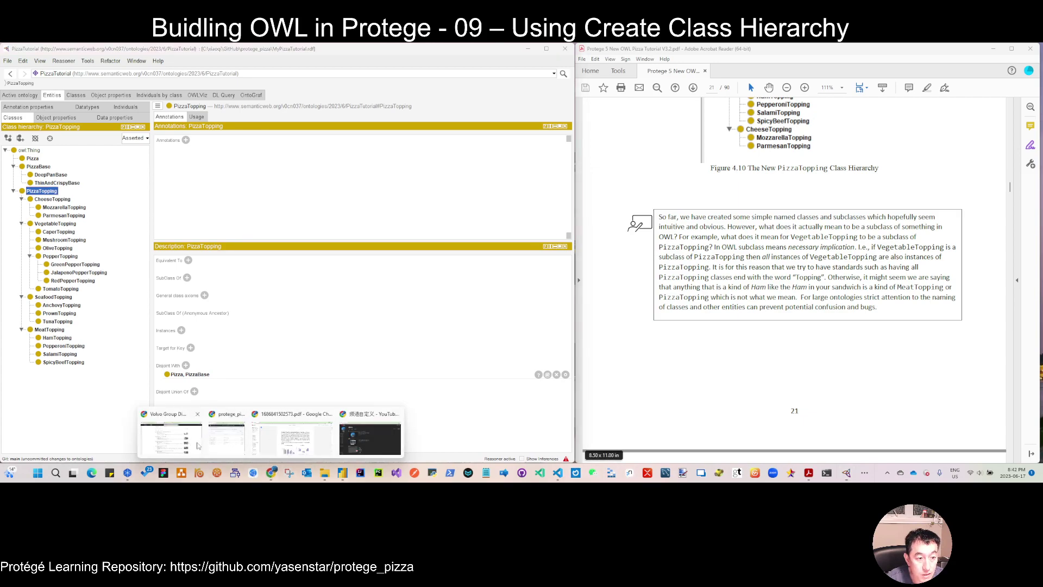
left_click(227, 437)
left_click(667, 115)
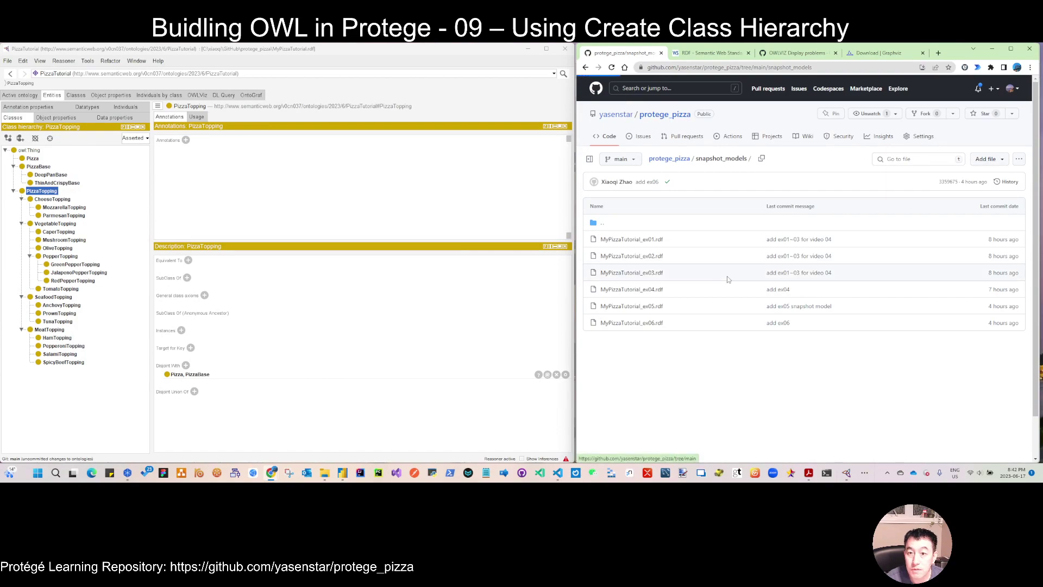
scroll(735, 283, "down", 5)
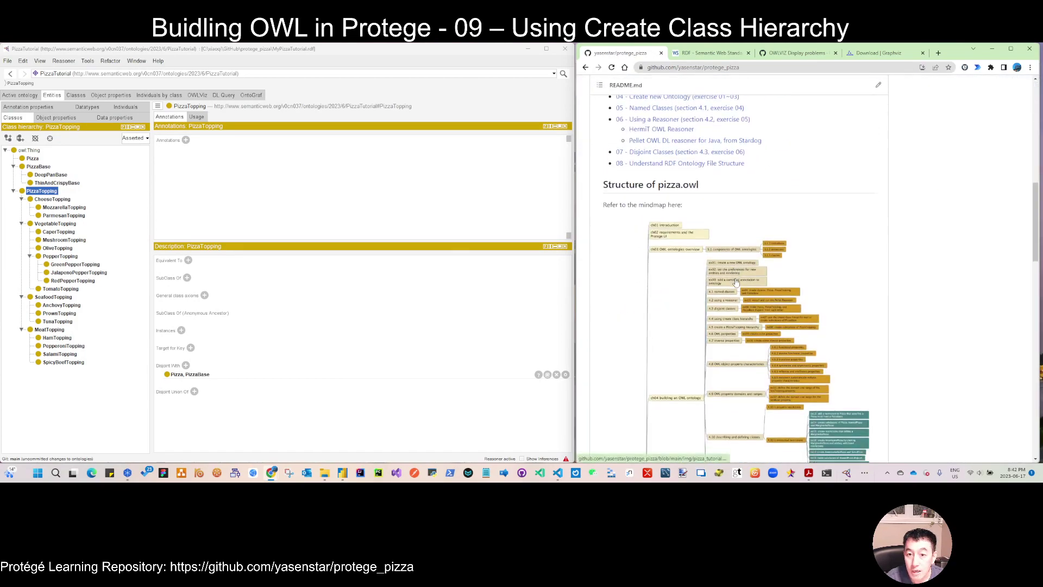
left_click(750, 254)
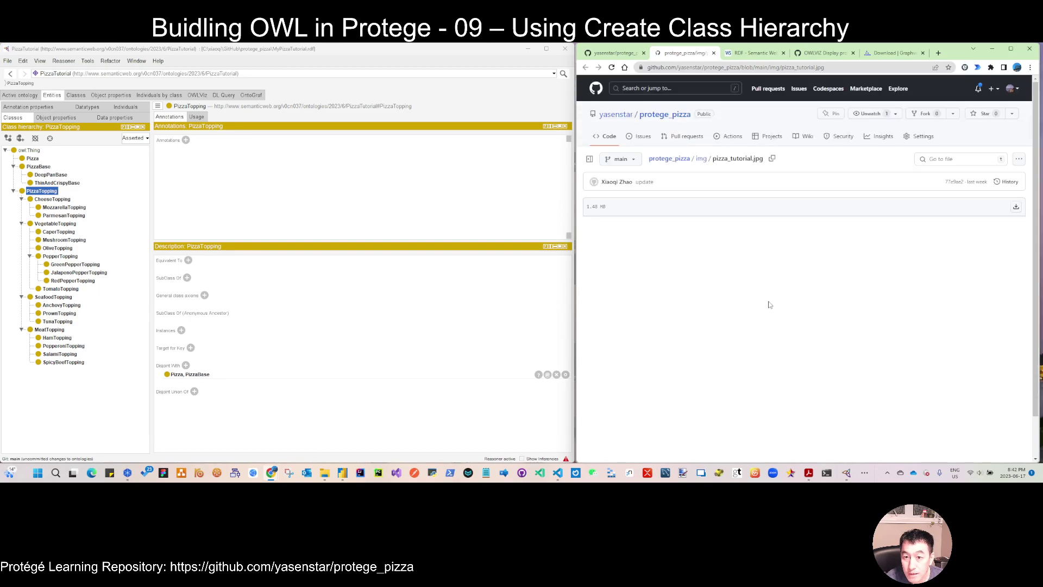
scroll(770, 305, "down", 2)
scroll(787, 288, "down", 1)
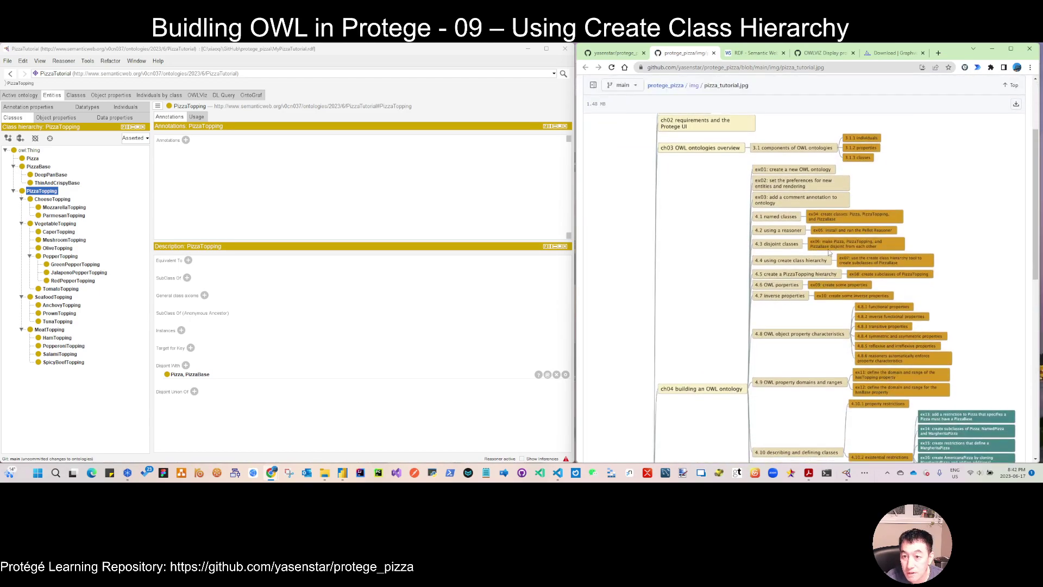